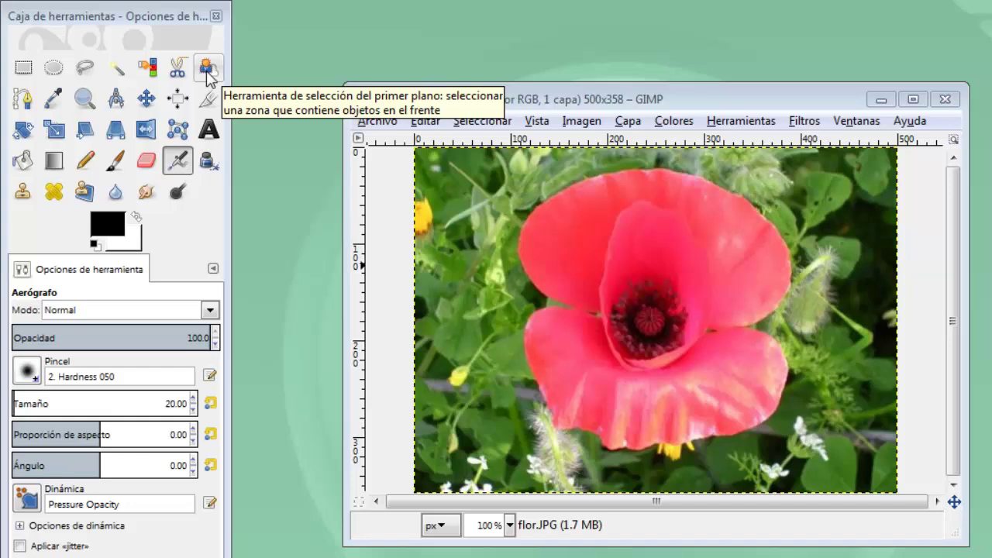
# Choose the Foreground Select tool and start the lasso at the poppy's lower edge.
pyautogui.click(206, 69)
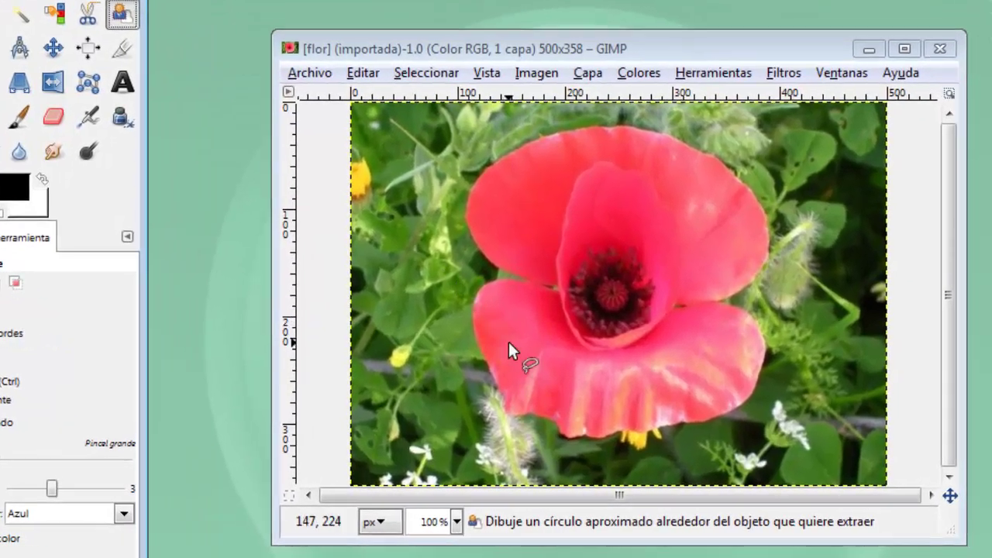
pyautogui.click(676, 435)
# Close a freehand outline around the poppy so the background turns blue.
pyautogui.moveTo(676, 435)
pyautogui.mouseDown()
pyautogui.moveTo(770, 399)
pyautogui.moveTo(776, 334)
pyautogui.moveTo(752, 295)
pyautogui.moveTo(783, 270)
pyautogui.moveTo(772, 195)
pyautogui.moveTo(720, 147)
pyautogui.moveTo(672, 123)
pyautogui.moveTo(615, 110)
pyautogui.moveTo(526, 120)
pyautogui.moveTo(484, 145)
pyautogui.moveTo(456, 209)
pyautogui.moveTo(479, 267)
pyautogui.moveTo(462, 304)
pyautogui.moveTo(464, 362)
pyautogui.moveTo(497, 417)
pyautogui.moveTo(518, 430)
pyautogui.moveTo(640, 454)
pyautogui.moveTo(677, 437)
pyautogui.mouseUp()
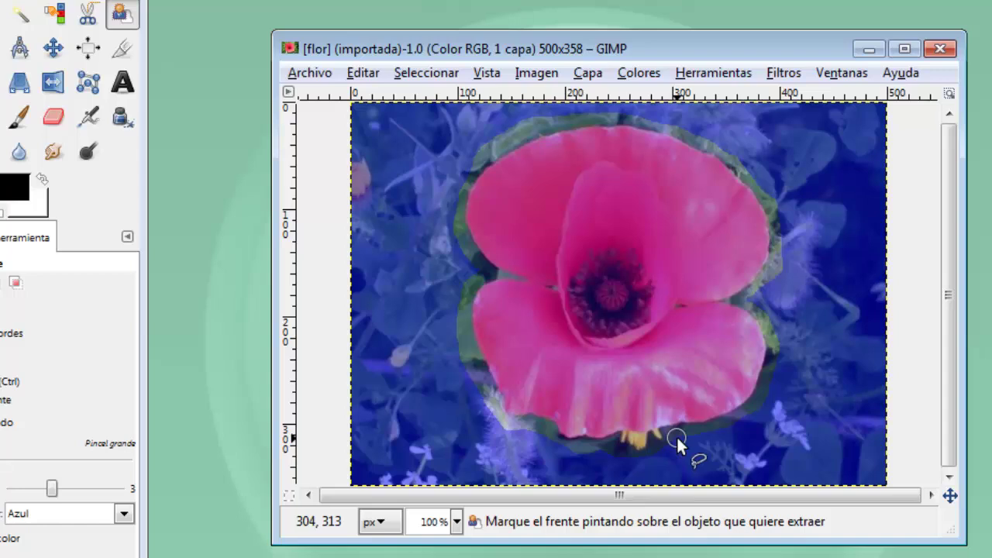
# Paint a foreground stroke up through the poppy to refine the extraction mask.
pyautogui.moveTo(612, 412)
pyautogui.mouseDown()
pyautogui.moveTo(664, 399)
pyautogui.moveTo(674, 307)
pyautogui.moveTo(698, 301)
pyautogui.moveTo(747, 255)
pyautogui.moveTo(732, 214)
pyautogui.moveTo(675, 168)
pyautogui.moveTo(565, 150)
pyautogui.moveTo(525, 170)
pyautogui.moveTo(503, 225)
pyautogui.moveTo(530, 250)
pyautogui.moveTo(577, 269)
pyautogui.moveTo(575, 310)
pyautogui.moveTo(521, 294)
pyautogui.moveTo(496, 307)
pyautogui.moveTo(527, 391)
pyautogui.moveTo(608, 414)
pyautogui.moveTo(553, 310)
pyautogui.moveTo(620, 284)
pyautogui.moveTo(643, 332)
pyautogui.moveTo(611, 285)
pyautogui.moveTo(625, 269)
pyautogui.moveTo(601, 318)
pyautogui.moveTo(670, 345)
pyautogui.moveTo(662, 318)
pyautogui.moveTo(634, 381)
pyautogui.moveTo(582, 336)
pyautogui.moveTo(602, 361)
pyautogui.moveTo(699, 259)
pyautogui.moveTo(704, 217)
pyautogui.moveTo(571, 169)
pyautogui.moveTo(653, 177)
pyautogui.moveTo(514, 214)
pyautogui.moveTo(561, 256)
pyautogui.moveTo(647, 256)
pyautogui.moveTo(628, 204)
pyautogui.moveTo(660, 219)
pyautogui.moveTo(613, 228)
pyautogui.moveTo(622, 228)
pyautogui.mouseUp()
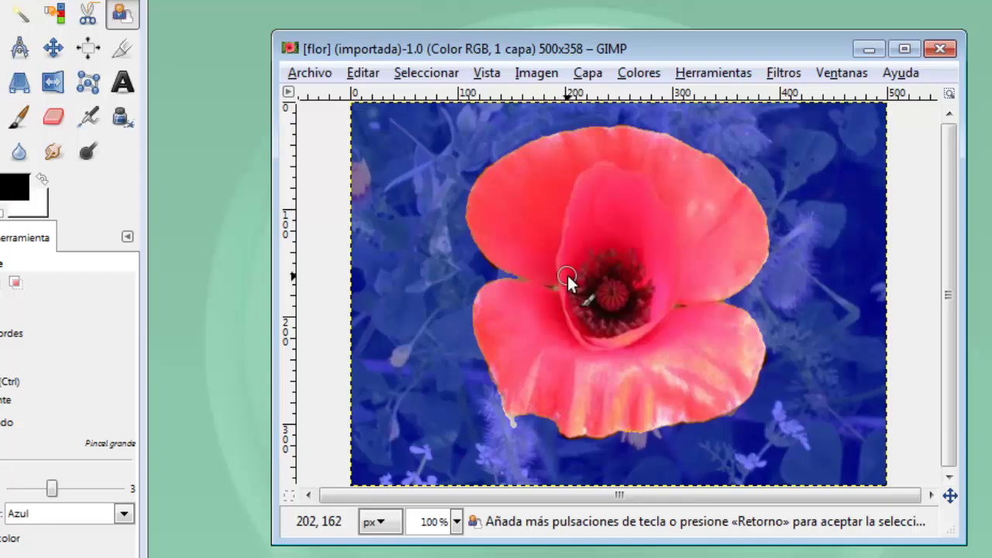
# Accept the poppy selection and show it in the Editor de selección dialog.
pyautogui.press('Return')
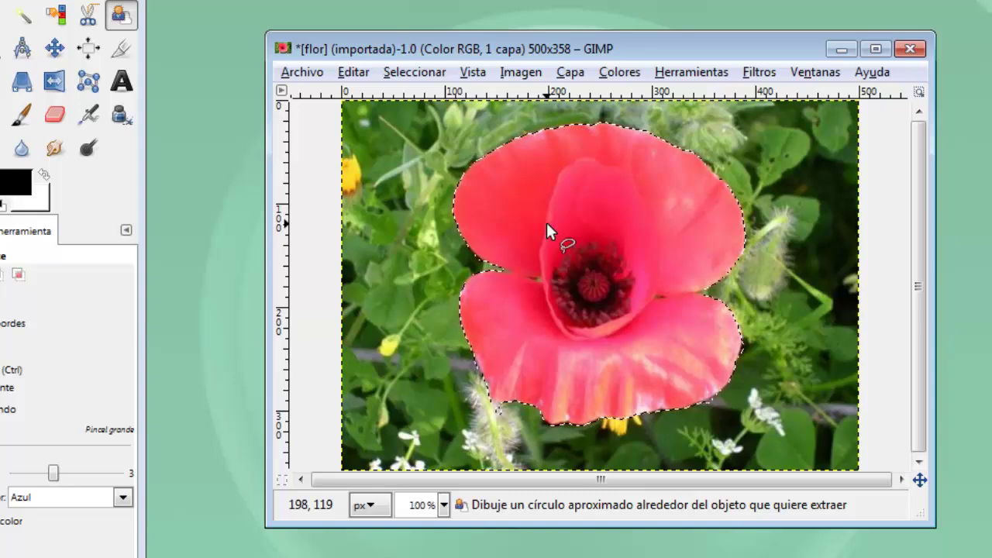
pyautogui.click(807, 74)
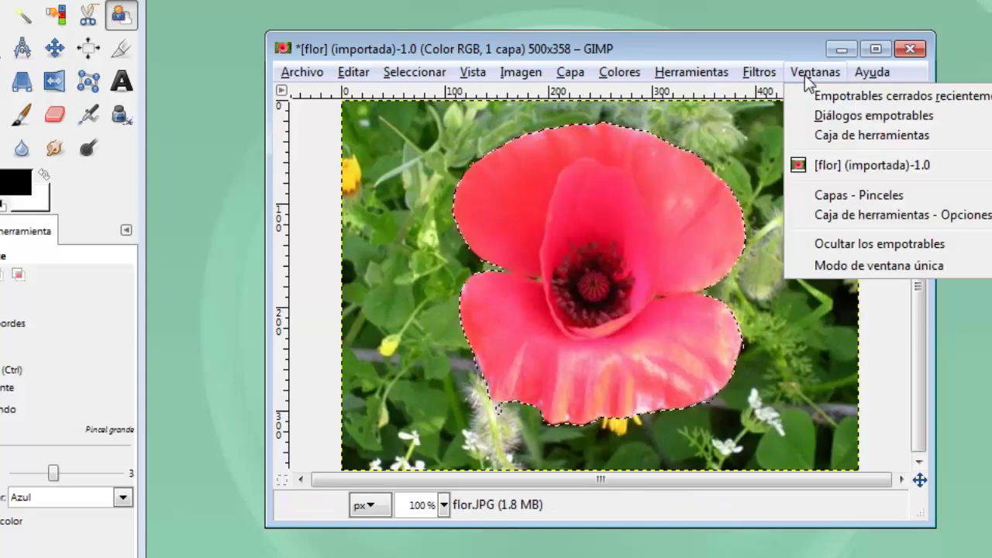
pyautogui.moveTo(874, 116)
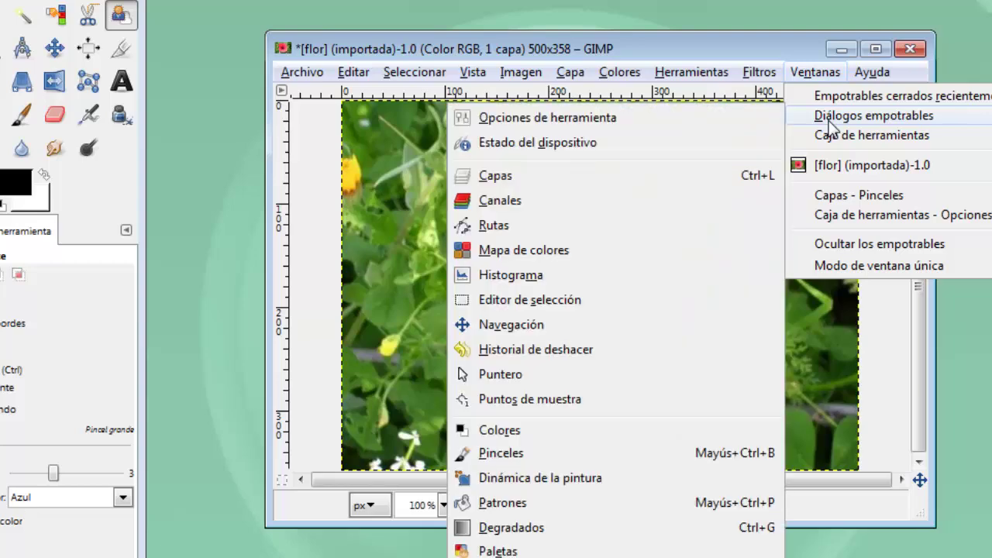
pyautogui.click(587, 300)
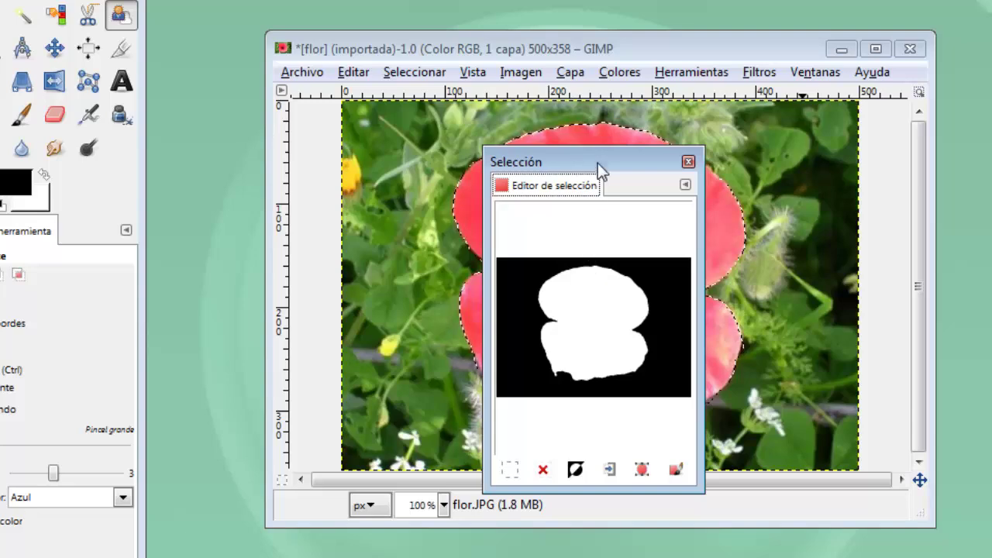
# Move the Selección dialog left so it no longer covers the poppy.
pyautogui.moveTo(598, 163); pyautogui.dragTo(328, 203)
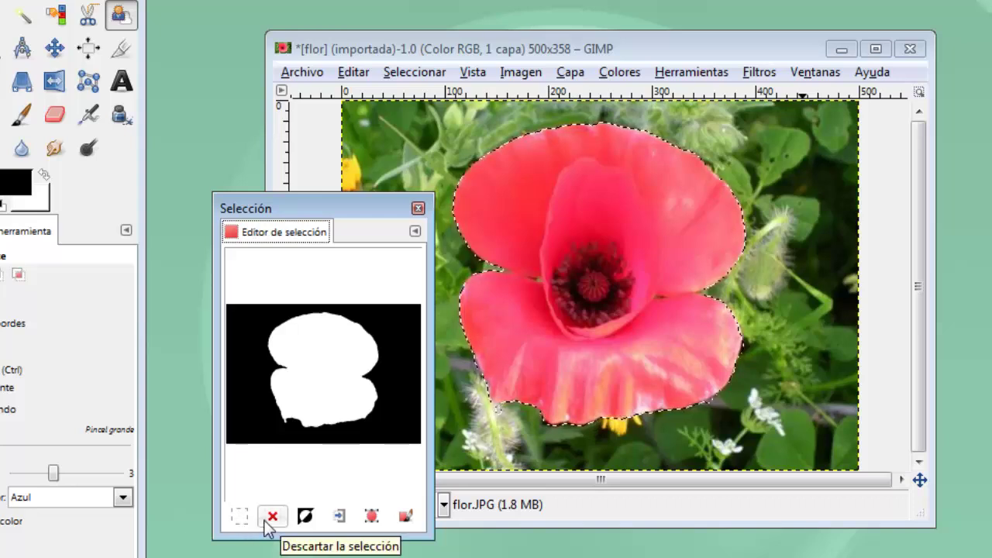
pyautogui.click(305, 518)
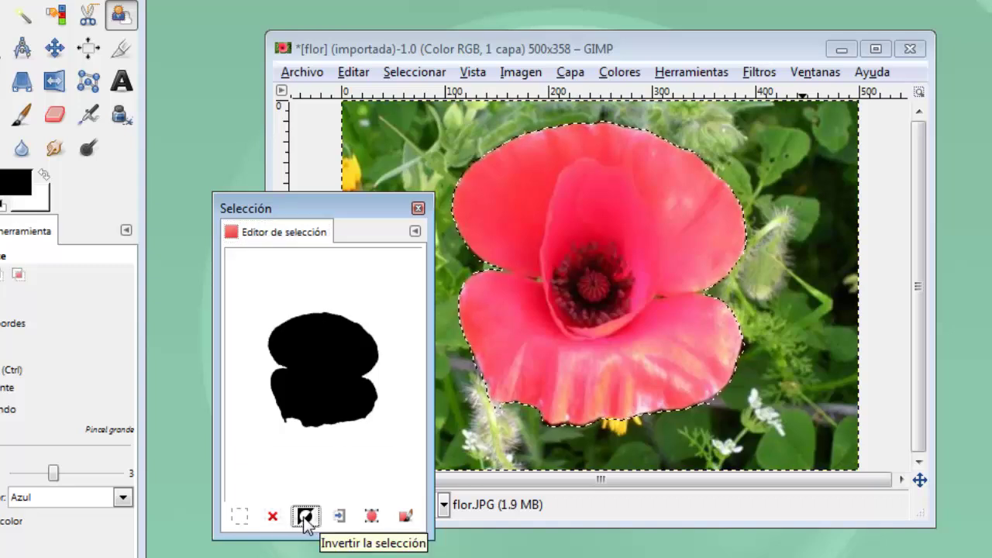
pyautogui.click(305, 518)
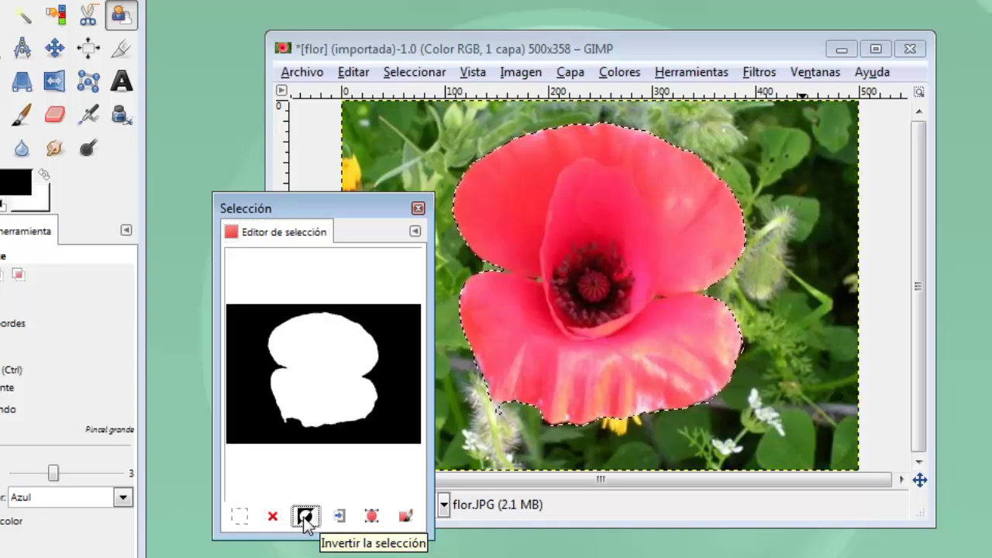